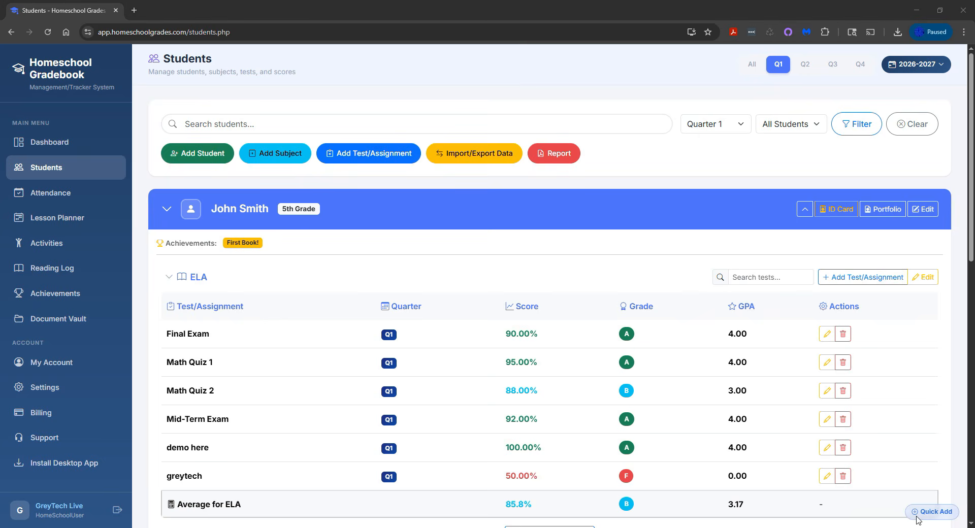
Look through the student's subjects and recorded tests, and view the form for adding a single ELA test.
{"action": "scroll", "coordinate": [412, 295], "scroll_direction": "down", "scroll_amount": 3}
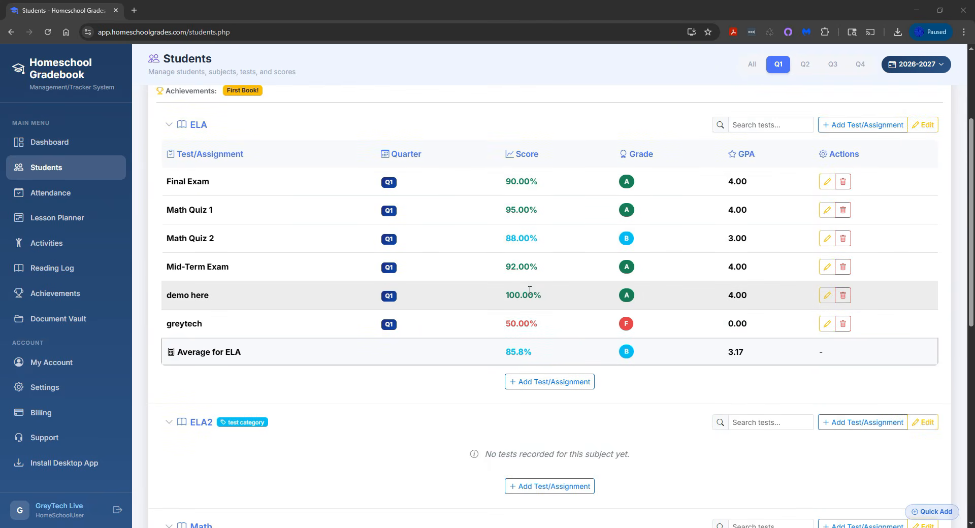
{"action": "scroll", "coordinate": [339, 279], "scroll_direction": "down", "scroll_amount": 2}
{"action": "scroll", "coordinate": [339, 279], "scroll_direction": "down", "scroll_amount": 2}
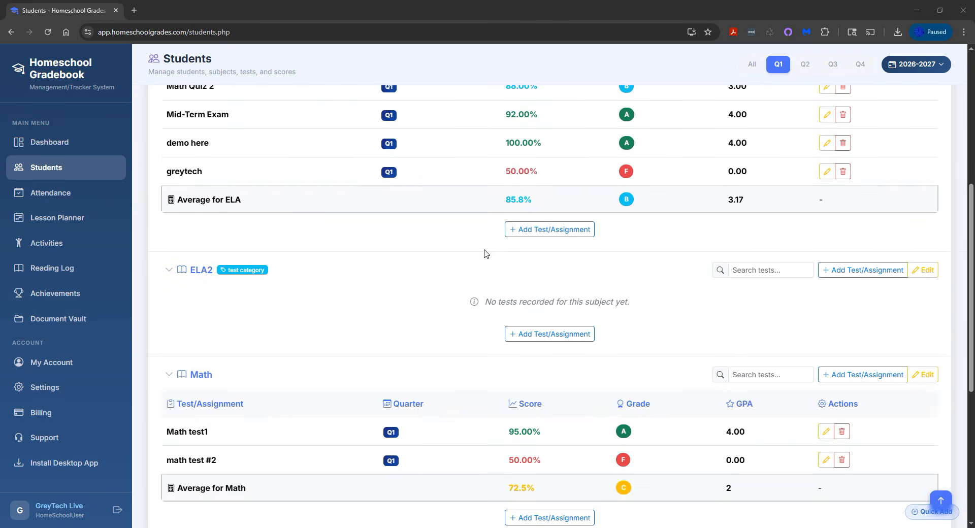
{"action": "scroll", "coordinate": [486, 252], "scroll_direction": "down", "scroll_amount": 4}
{"action": "scroll", "coordinate": [485, 253], "scroll_direction": "up", "scroll_amount": 10}
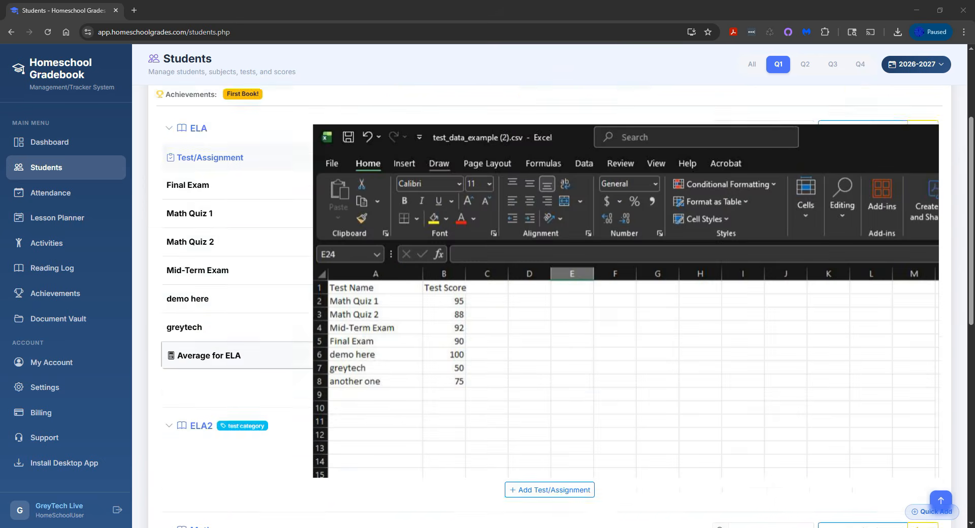
{"action": "left_click", "coordinate": [550, 432]}
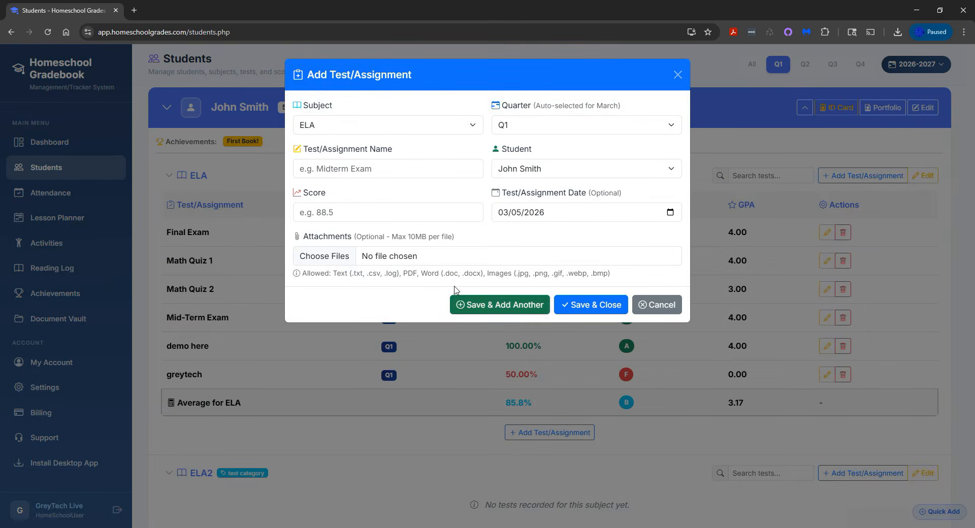
{"action": "left_click", "coordinate": [701, 417]}
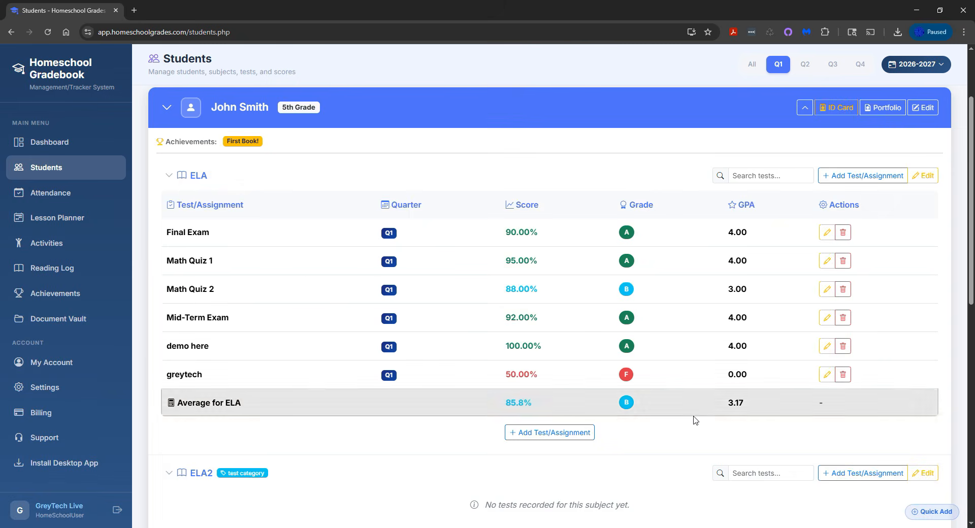
{"action": "scroll", "coordinate": [679, 419], "scroll_direction": "down", "scroll_amount": 3}
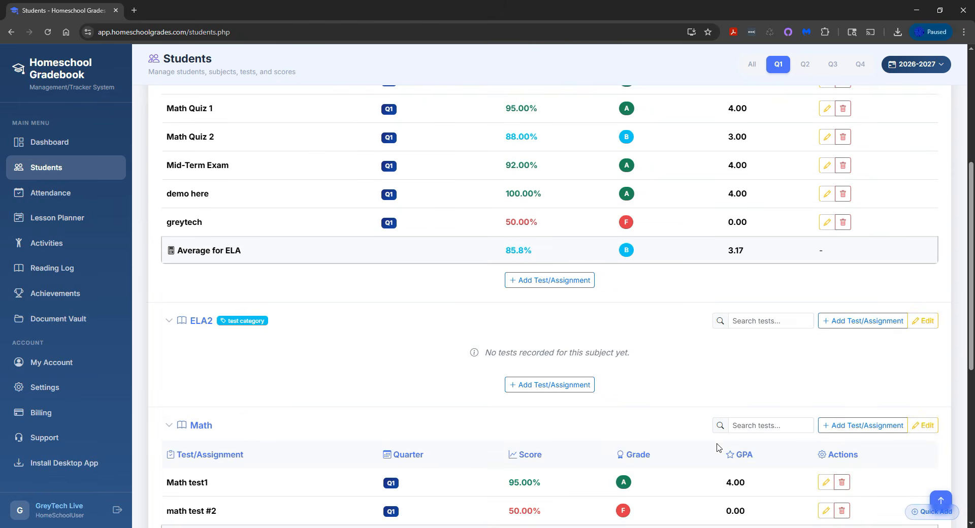
{"action": "left_click", "coordinate": [940, 500]}
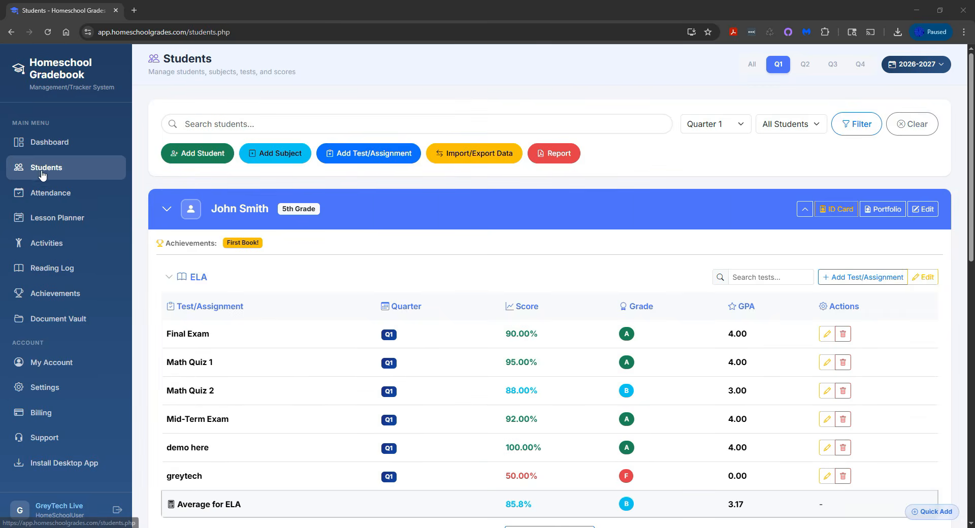
Open the import/export dialog and, in Excel, add a row "another one" with score 75 to test_data_example (2).csv.
{"action": "left_click", "coordinate": [482, 161]}
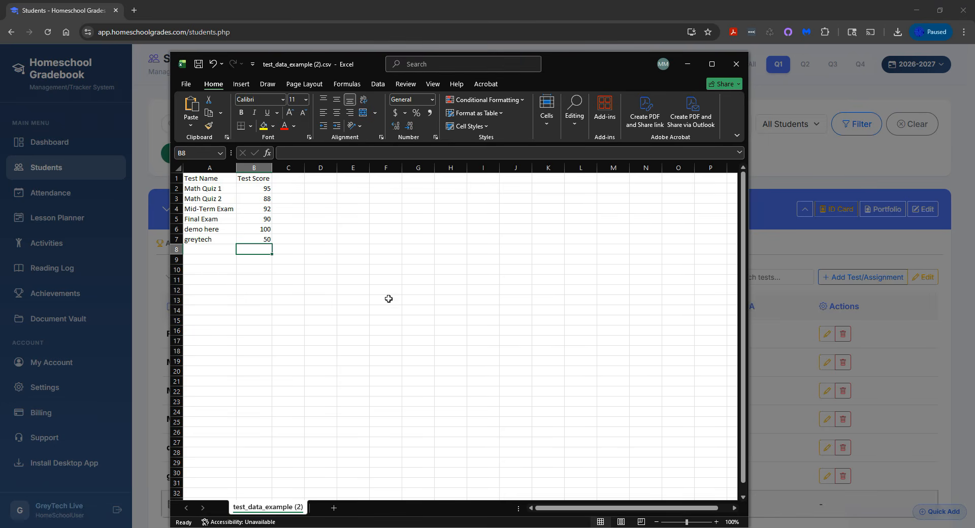
{"action": "left_click_drag", "start_coordinate": [203, 189], "coordinate": [207, 229]}
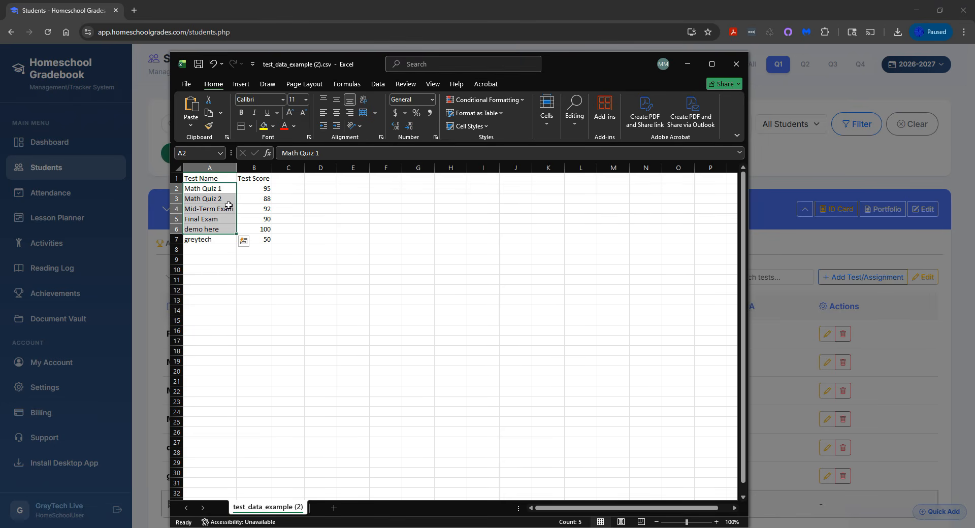
{"action": "left_click", "coordinate": [201, 250]}
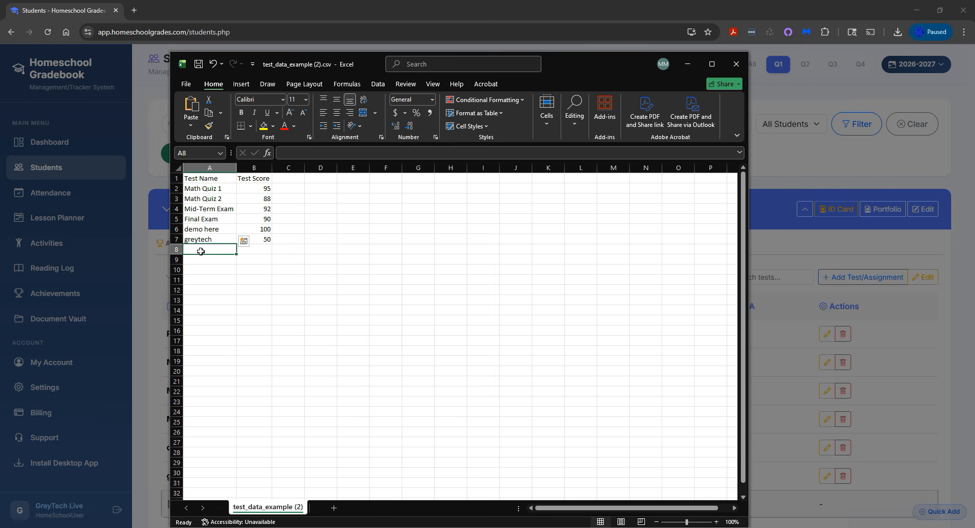
{"action": "type", "text": "another one"}
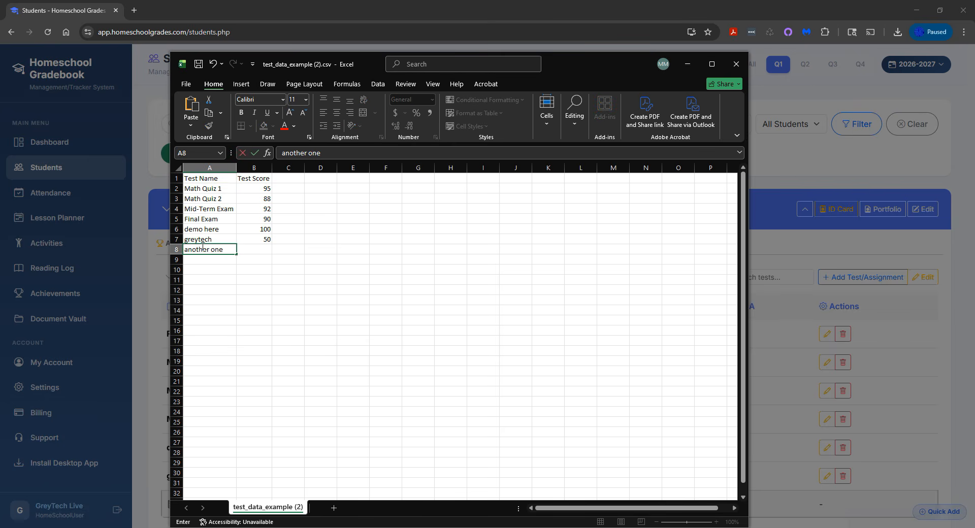
{"action": "key", "text": "Tab"}
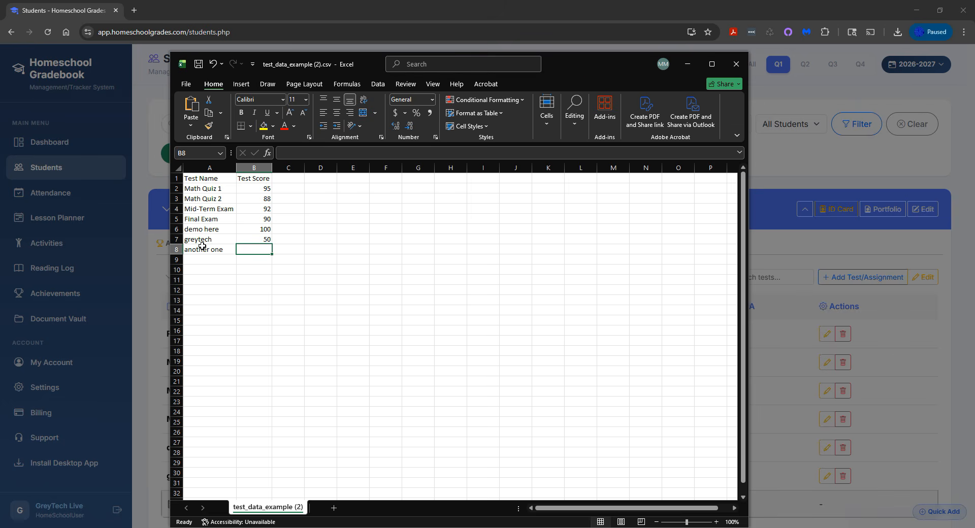
{"action": "type", "text": "75"}
{"action": "left_click", "coordinate": [278, 279]}
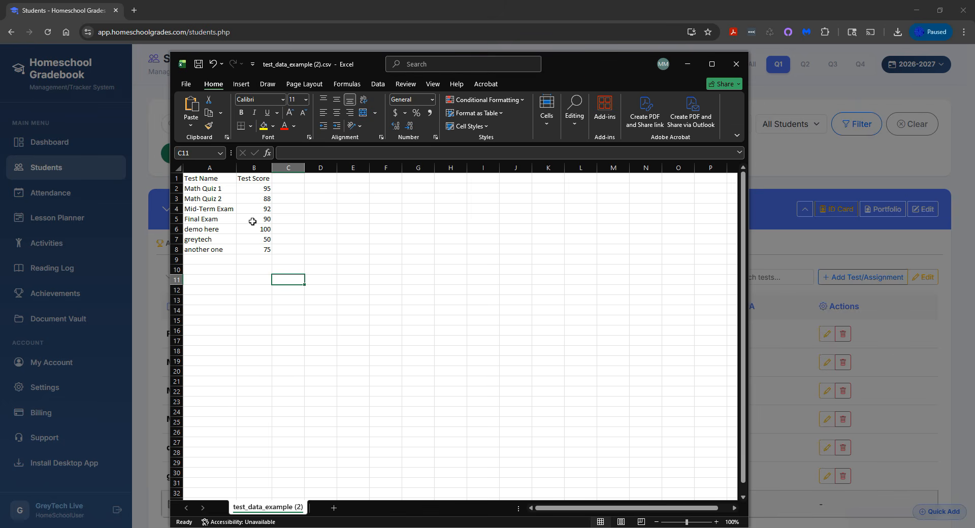
Highlight the Test Name and Test Score entries in the sheet to examine the two-column layout.
{"action": "left_click_drag", "start_coordinate": [223, 188], "coordinate": [231, 340]}
{"action": "left_click_drag", "start_coordinate": [254, 188], "coordinate": [274, 327]}
{"action": "left_click_drag", "start_coordinate": [194, 188], "coordinate": [221, 351]}
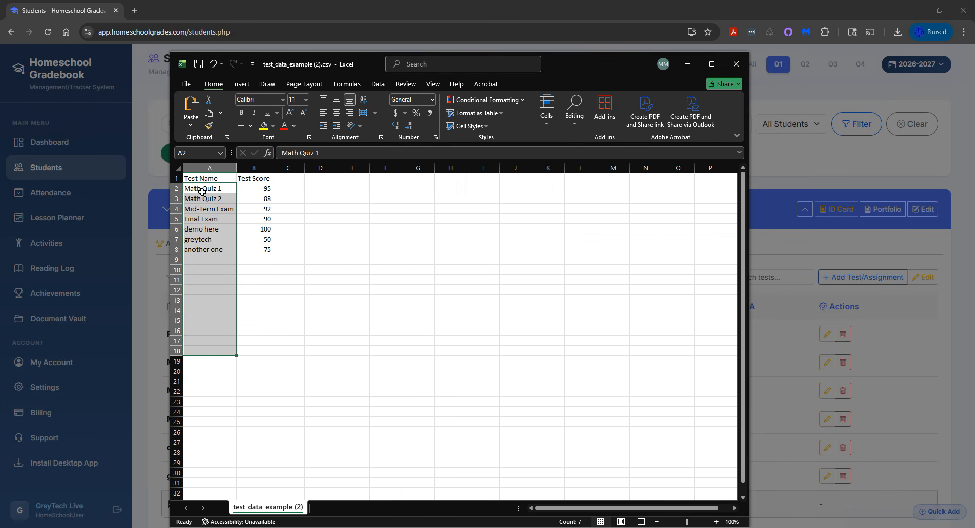
{"action": "left_click_drag", "start_coordinate": [252, 189], "coordinate": [266, 323]}
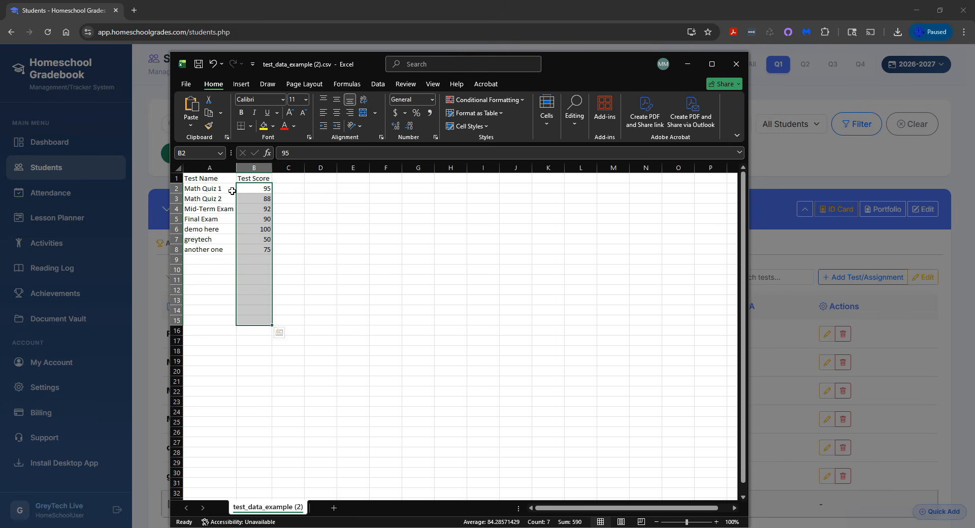
Switch back to the Homeschool Gradebook import dialog, load test_data_example (2).csv and check the required columns and data preview.
{"action": "left_click", "coordinate": [189, 14]}
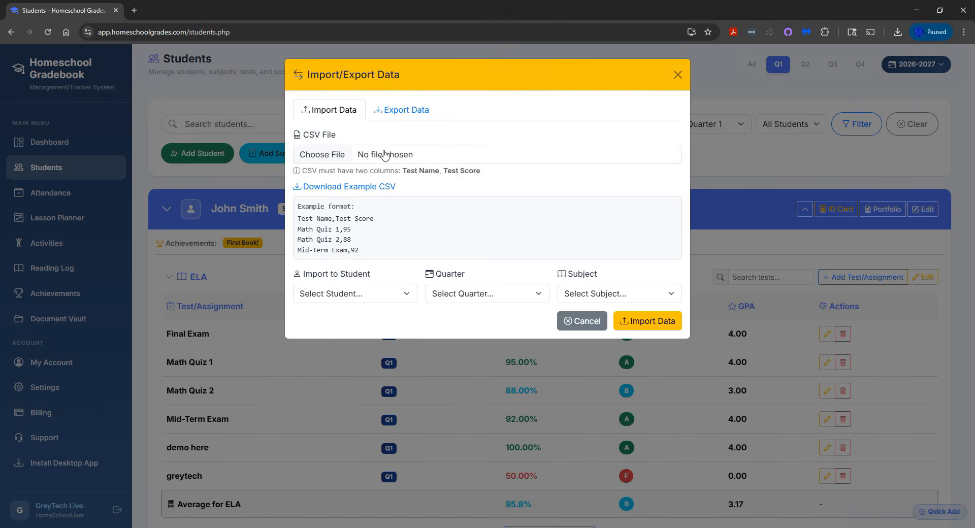
{"action": "left_click", "coordinate": [919, 522]}
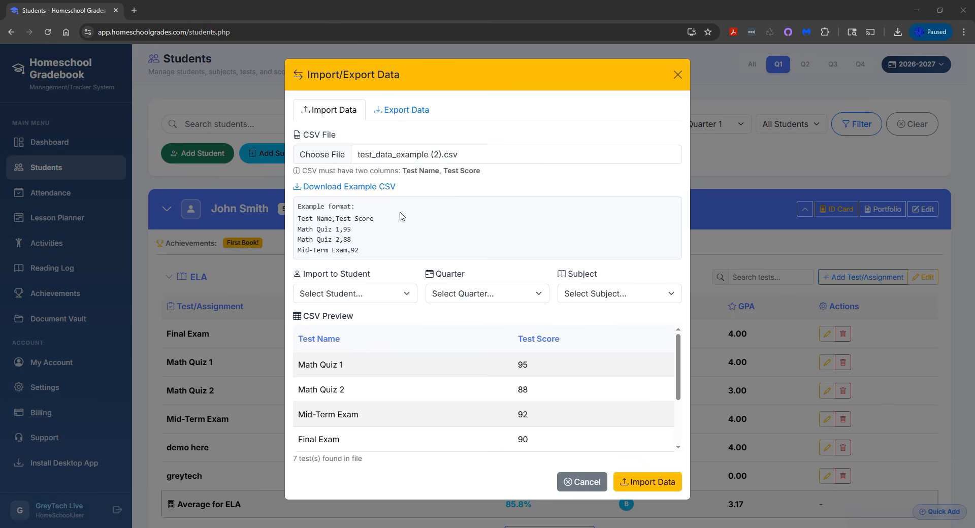
{"action": "left_click_drag", "start_coordinate": [319, 171], "coordinate": [481, 173]}
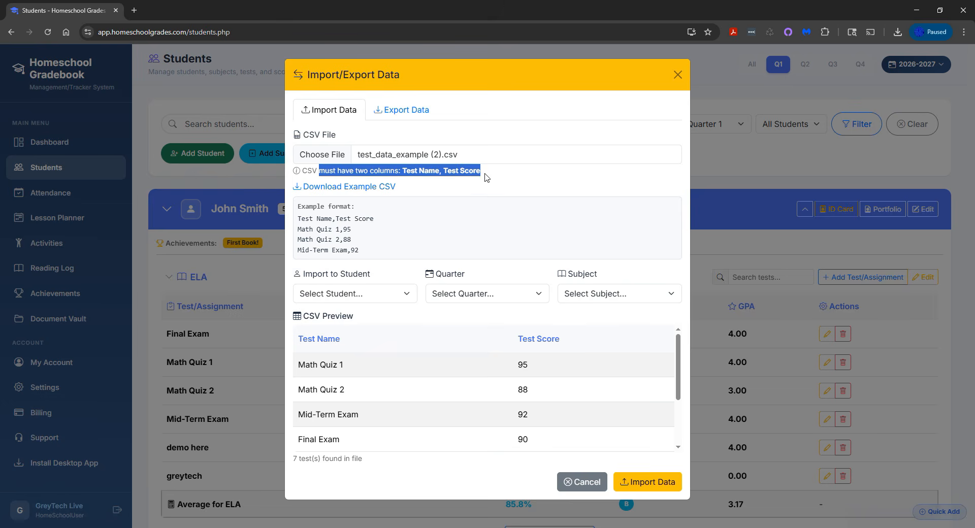
{"action": "scroll", "coordinate": [420, 330], "scroll_direction": "down", "scroll_amount": 3}
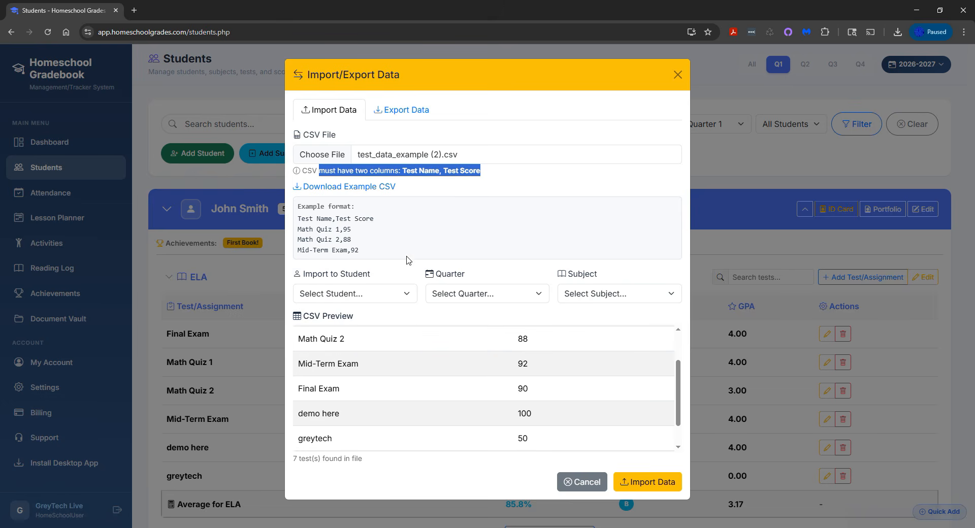
{"action": "scroll", "coordinate": [364, 368], "scroll_direction": "up", "scroll_amount": 3}
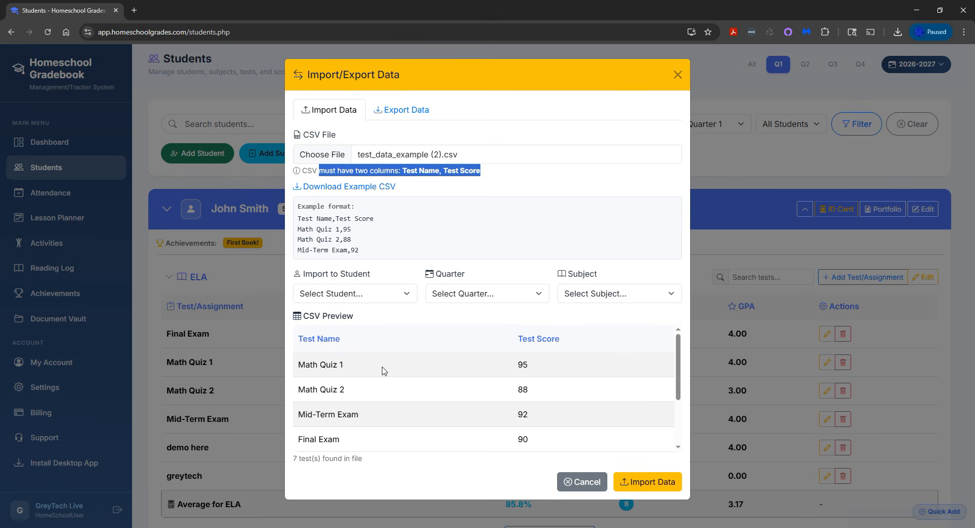
{"action": "scroll", "coordinate": [369, 365], "scroll_direction": "down", "scroll_amount": 3}
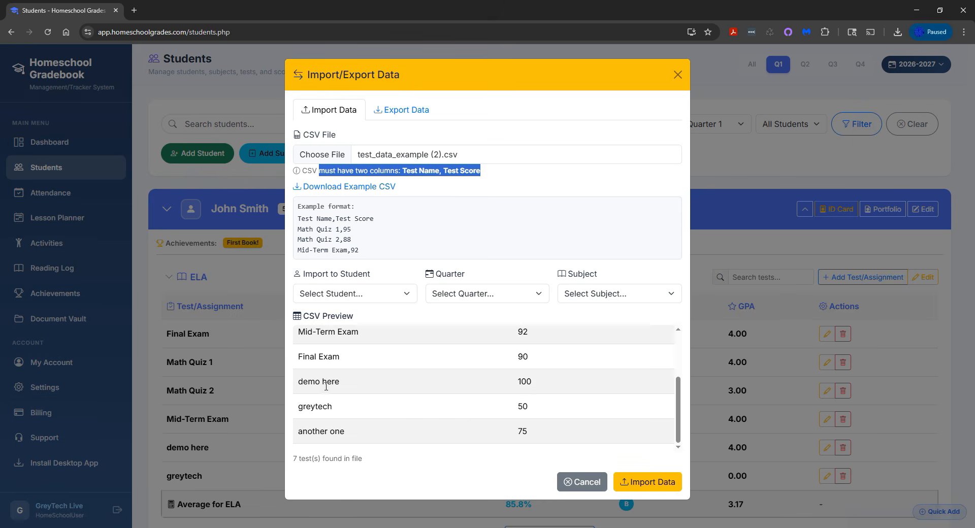
{"action": "scroll", "coordinate": [479, 375], "scroll_direction": "up", "scroll_amount": 3}
{"action": "scroll", "coordinate": [533, 375], "scroll_direction": "down", "scroll_amount": 3}
{"action": "scroll", "coordinate": [484, 419], "scroll_direction": "up", "scroll_amount": 3}
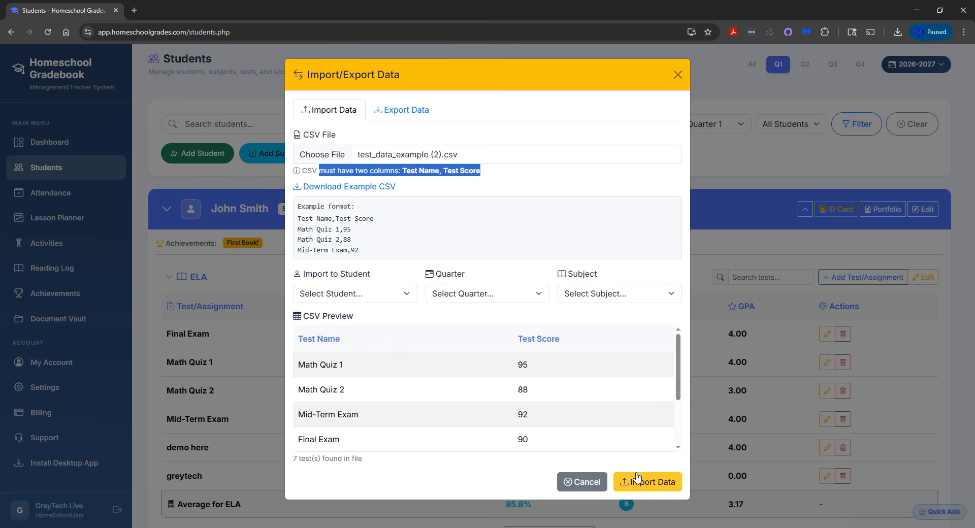
Set the import target to the 5th-grade student and Quarter 1.
{"action": "left_click", "coordinate": [350, 297]}
{"action": "left_click", "coordinate": [345, 320]}
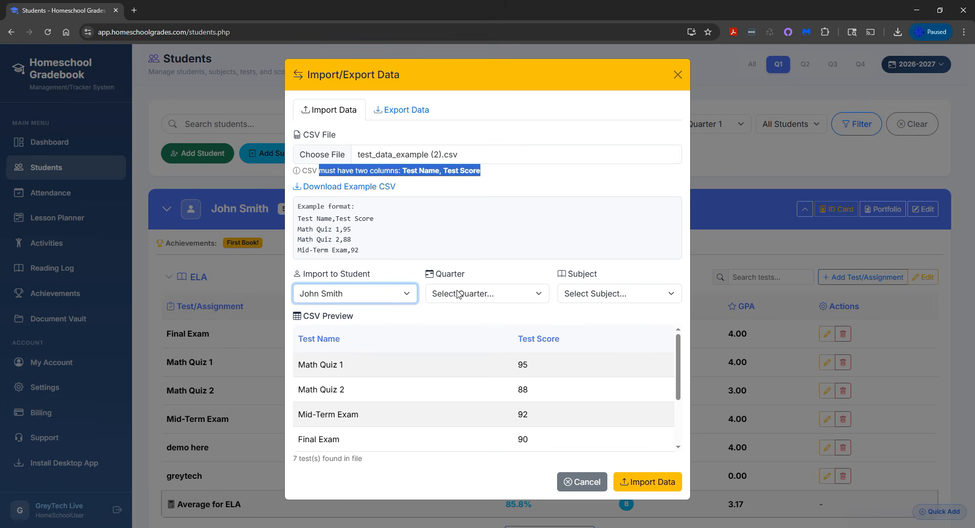
{"action": "left_click", "coordinate": [479, 298]}
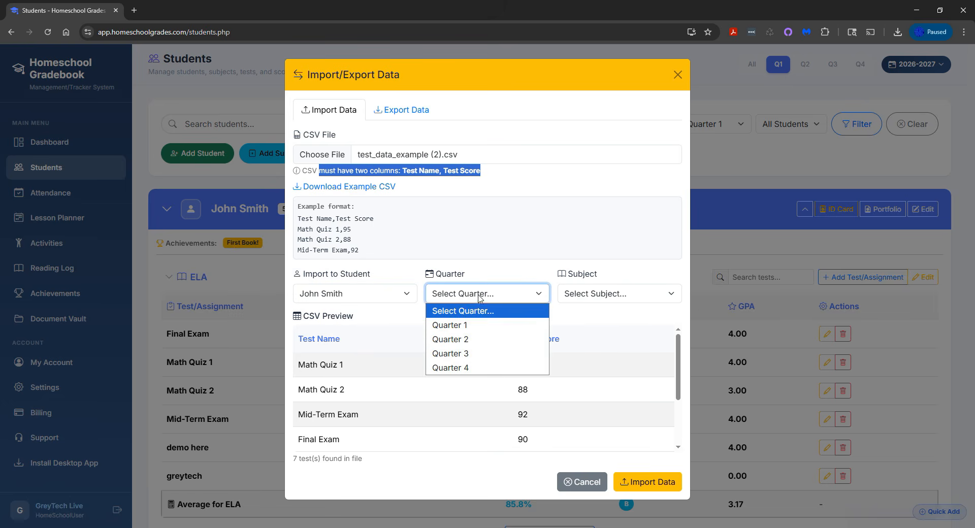
{"action": "left_click", "coordinate": [479, 328]}
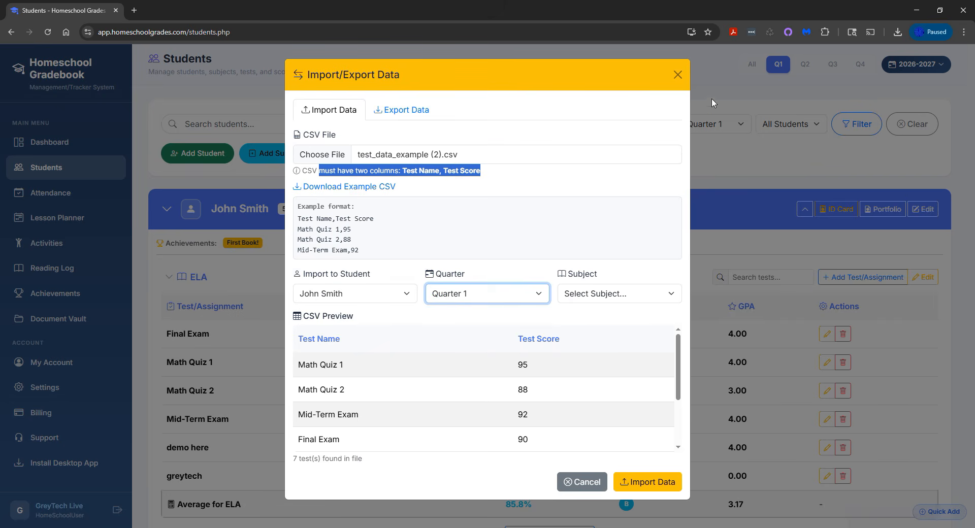
Close the import dialog and look through the student's subjects for one without recorded tests.
{"action": "left_click", "coordinate": [677, 75]}
{"action": "scroll", "coordinate": [571, 255], "scroll_direction": "down", "scroll_amount": 4}
{"action": "scroll", "coordinate": [571, 256], "scroll_direction": "down", "scroll_amount": 1}
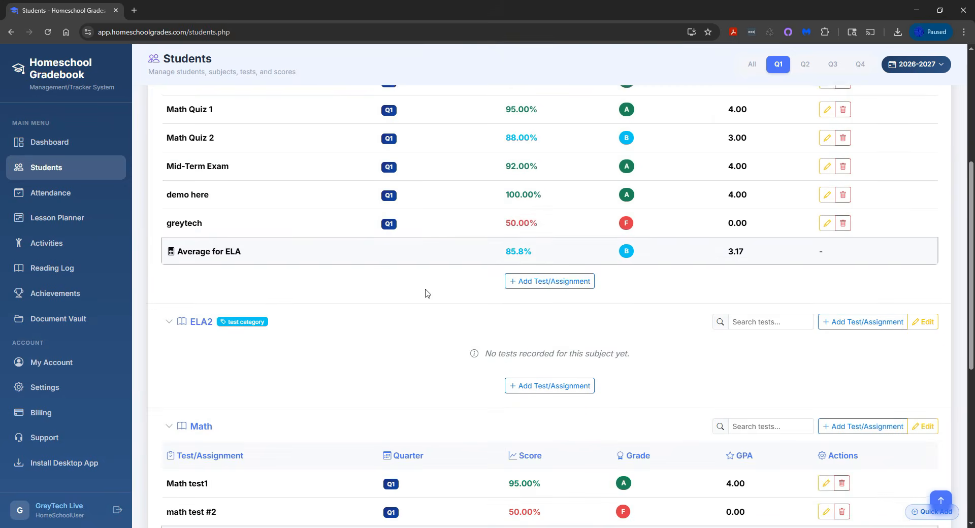
{"action": "scroll", "coordinate": [276, 402], "scroll_direction": "down", "scroll_amount": 5}
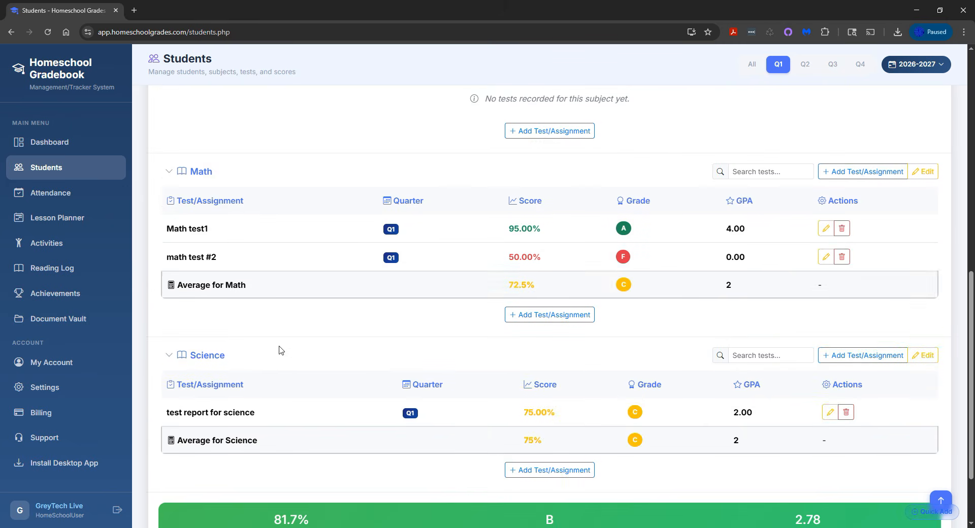
{"action": "scroll", "coordinate": [279, 351], "scroll_direction": "up", "scroll_amount": 4}
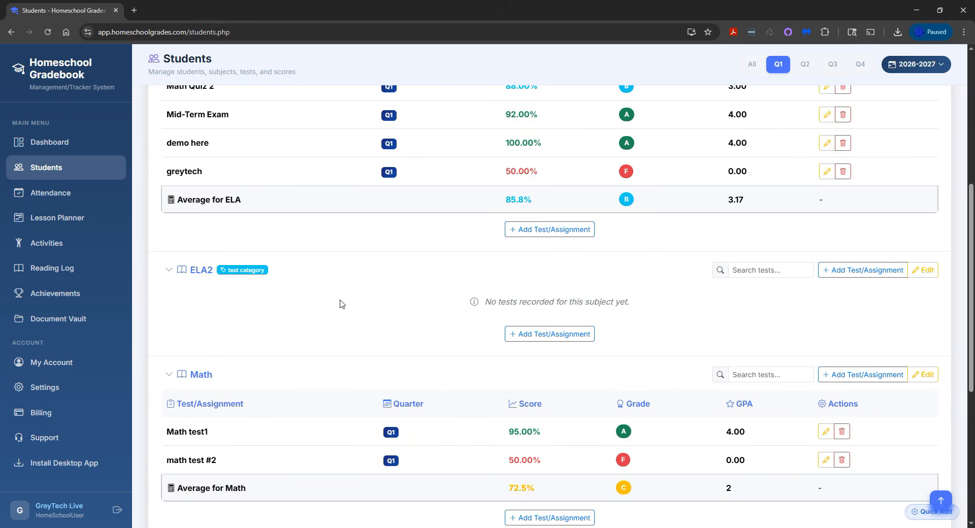
{"action": "scroll", "coordinate": [380, 320], "scroll_direction": "up", "scroll_amount": 5}
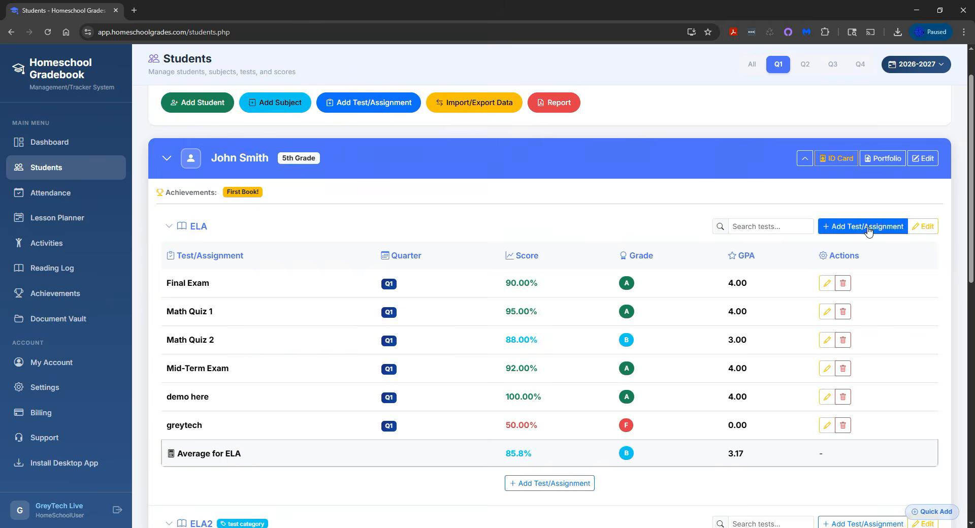
Reopen the import dialog, choose ELA2 as the subject and import the CSV data.
{"action": "left_click", "coordinate": [452, 107]}
{"action": "left_click", "coordinate": [576, 297]}
{"action": "left_click", "coordinate": [601, 338]}
{"action": "left_click", "coordinate": [645, 482]}
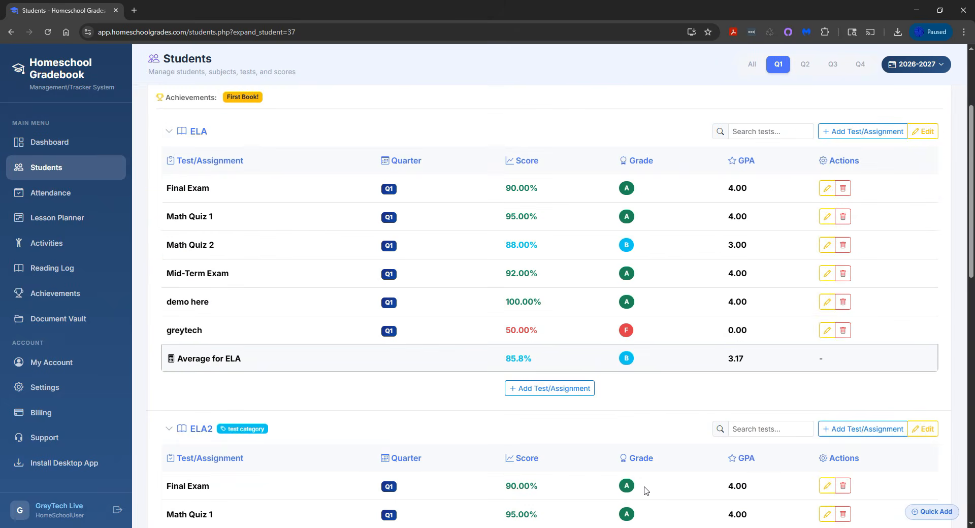
Review the imported ELA2 tests alongside the ELA tests, and view the form for adding another ELA2 test.
{"action": "scroll", "coordinate": [591, 429], "scroll_direction": "down", "scroll_amount": 6}
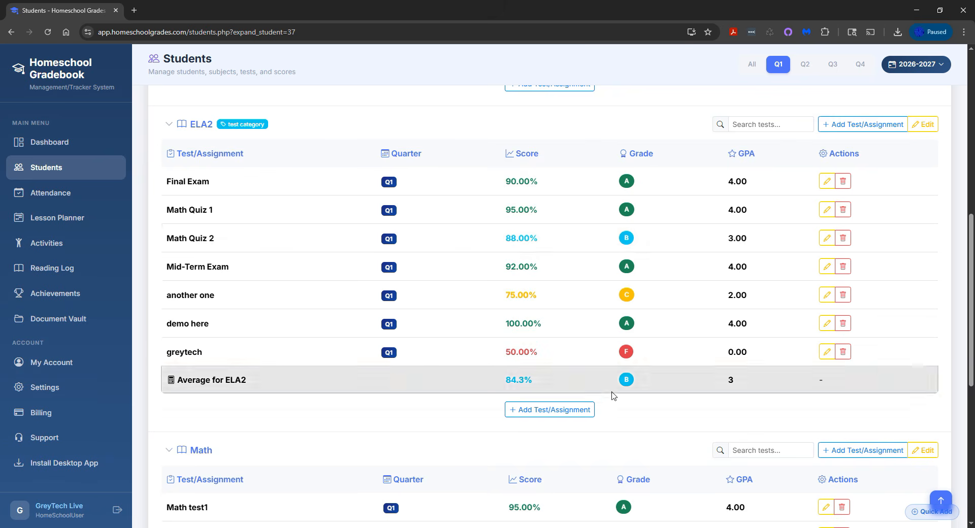
{"action": "left_click", "coordinate": [557, 411]}
{"action": "left_click", "coordinate": [429, 434]}
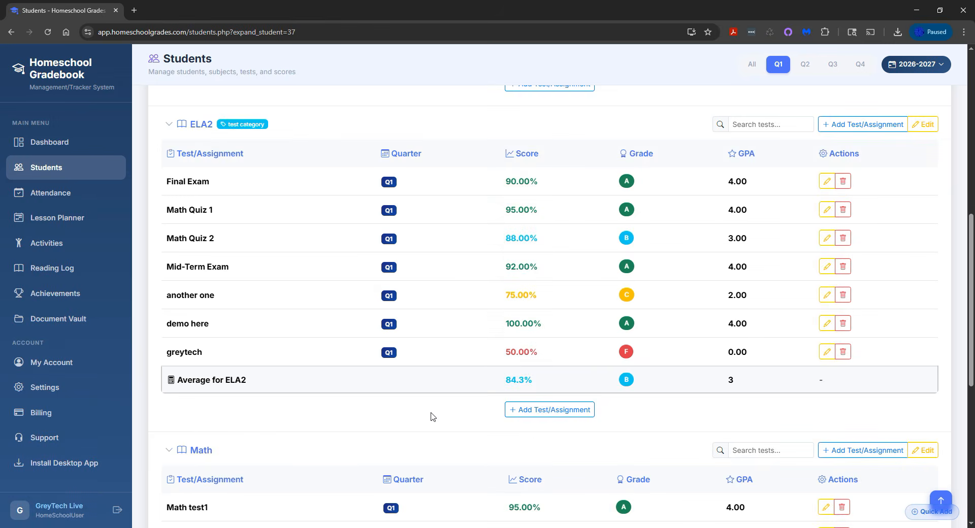
{"action": "scroll", "coordinate": [431, 408], "scroll_direction": "up", "scroll_amount": 9}
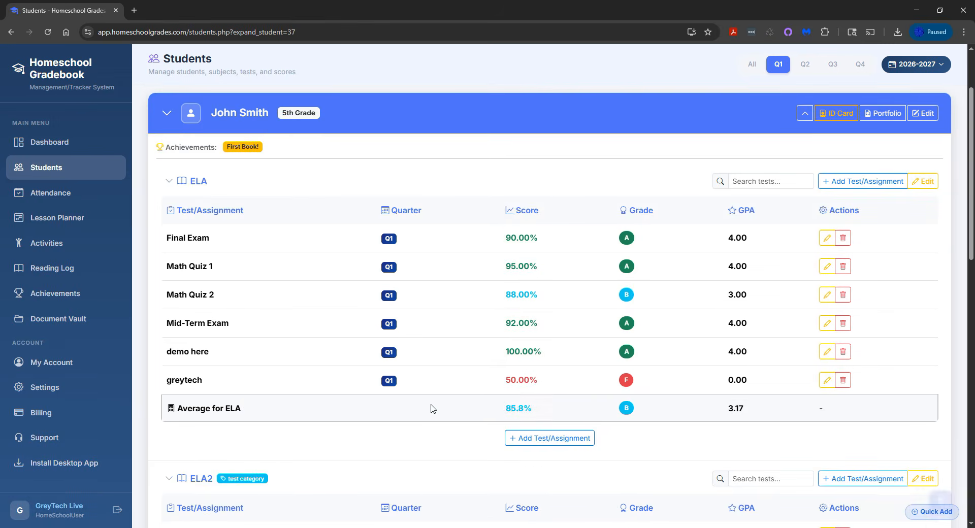
{"action": "scroll", "coordinate": [634, 342], "scroll_direction": "down", "scroll_amount": 2}
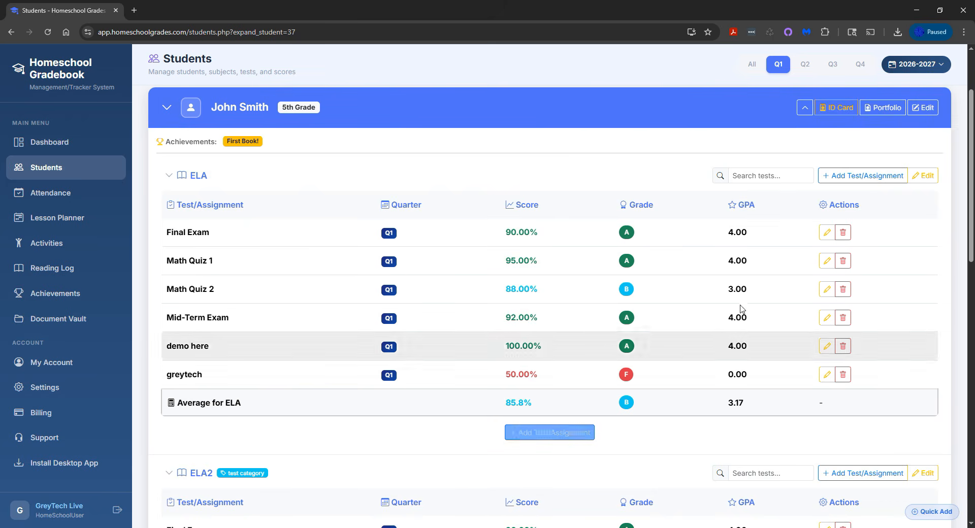
{"action": "scroll", "coordinate": [844, 176], "scroll_direction": "down", "scroll_amount": 4}
{"action": "scroll", "coordinate": [711, 303], "scroll_direction": "down", "scroll_amount": 4}
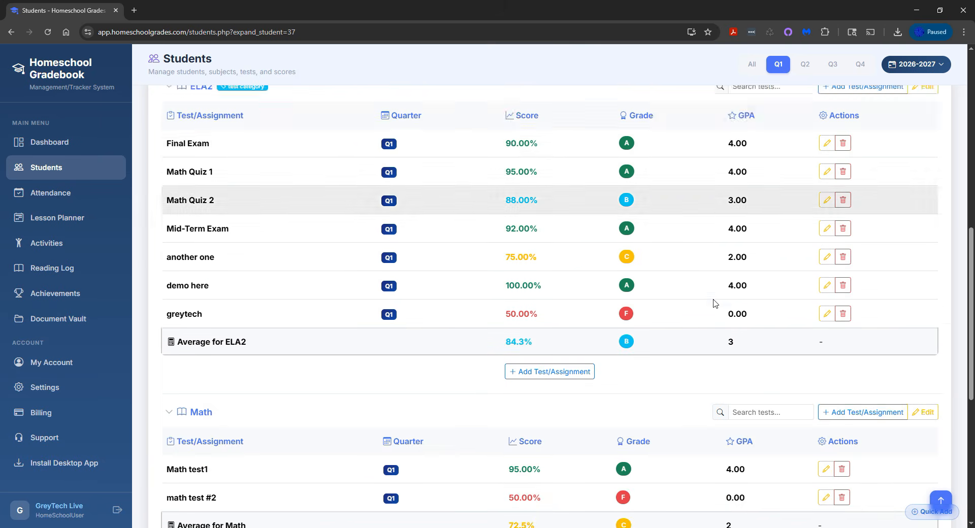
View the form for adding a test to the student's ELA subject and close it without saving.
{"action": "scroll", "coordinate": [681, 320], "scroll_direction": "up", "scroll_amount": 10}
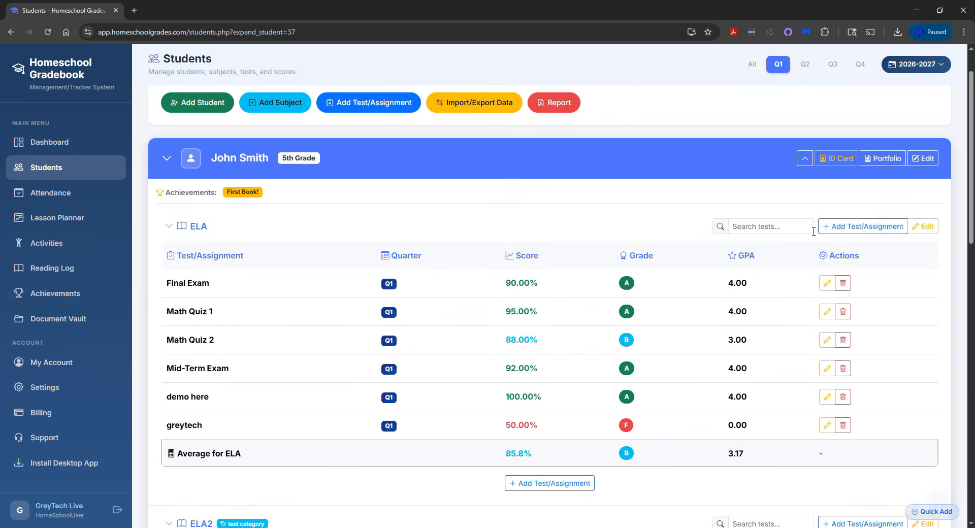
{"action": "left_click", "coordinate": [834, 227]}
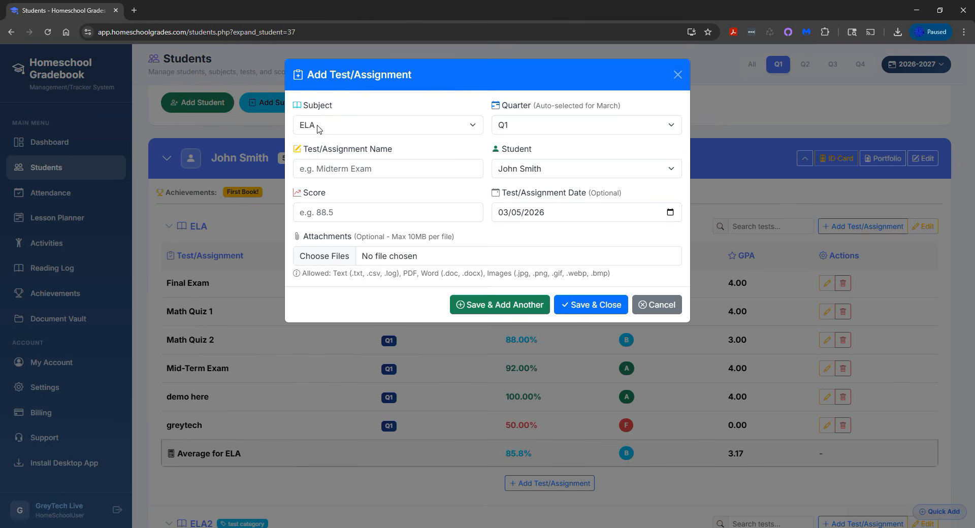
{"action": "left_click", "coordinate": [203, 229]}
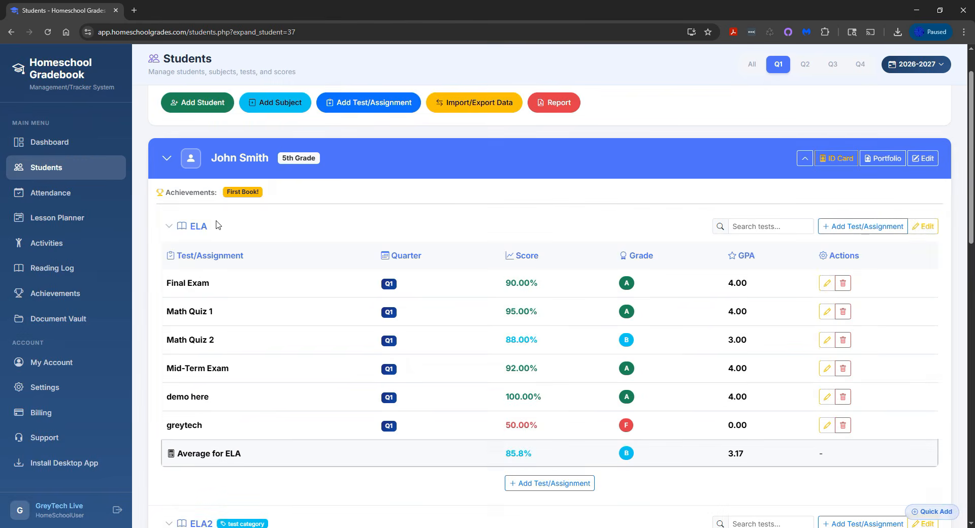
Add a Quarter 1 Math test named "test 56" with a score of 65, keeping the form open for another entry.
{"action": "scroll", "coordinate": [311, 219], "scroll_direction": "down", "scroll_amount": 6}
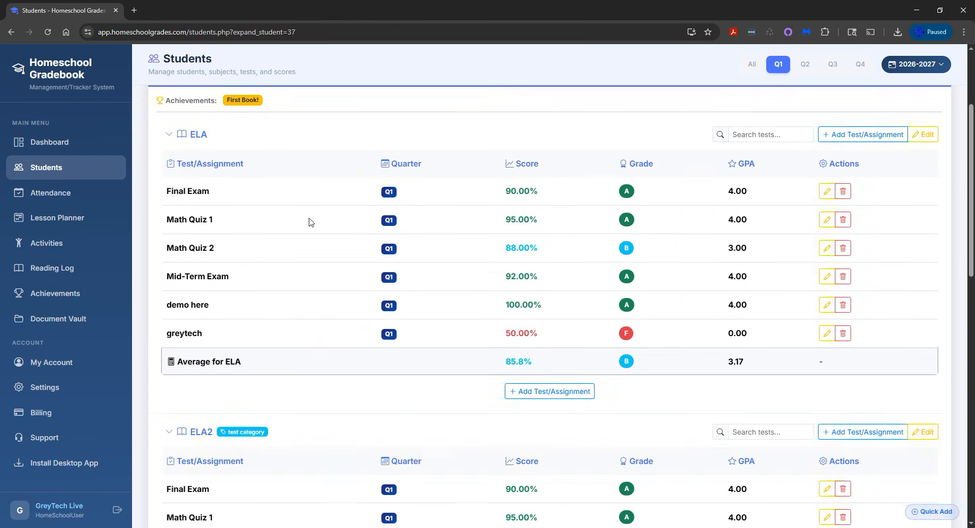
{"action": "scroll", "coordinate": [373, 239], "scroll_direction": "down", "scroll_amount": 5}
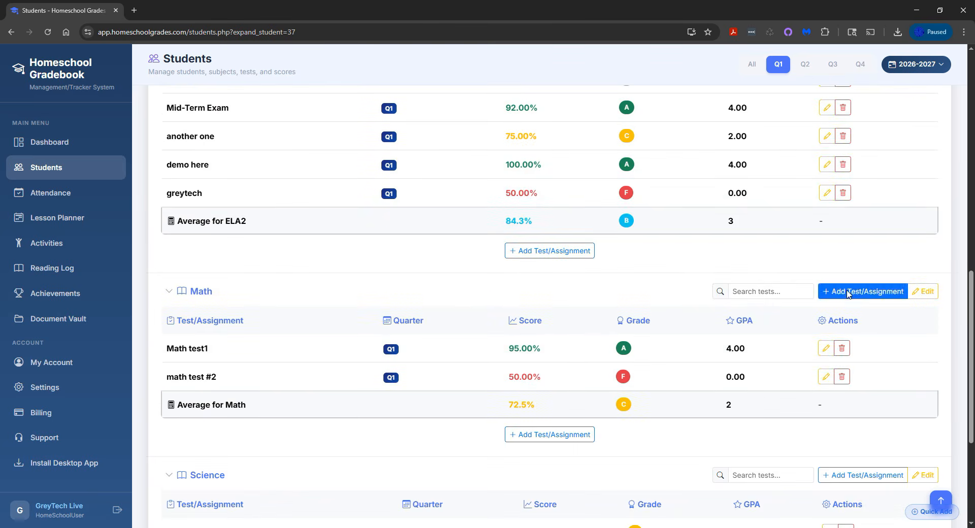
{"action": "left_click", "coordinate": [823, 291]}
{"action": "left_click", "coordinate": [358, 177]}
{"action": "type", "text": "test 56"}
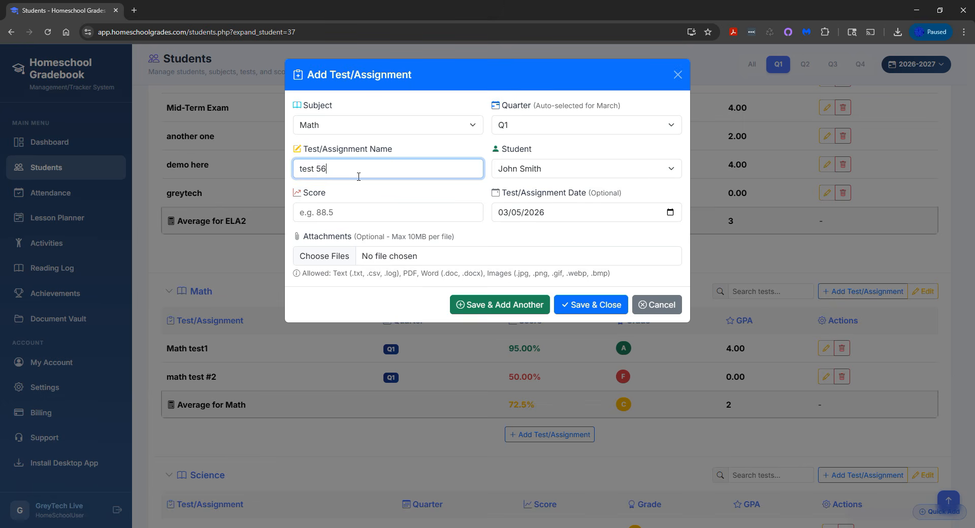
{"action": "key", "text": "Tab"}
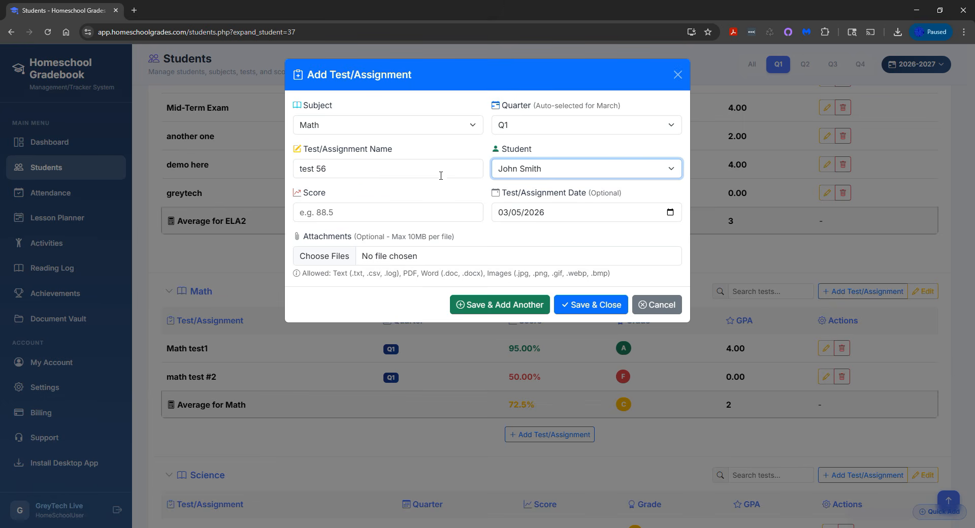
{"action": "left_click", "coordinate": [410, 216]}
{"action": "type", "text": "65"}
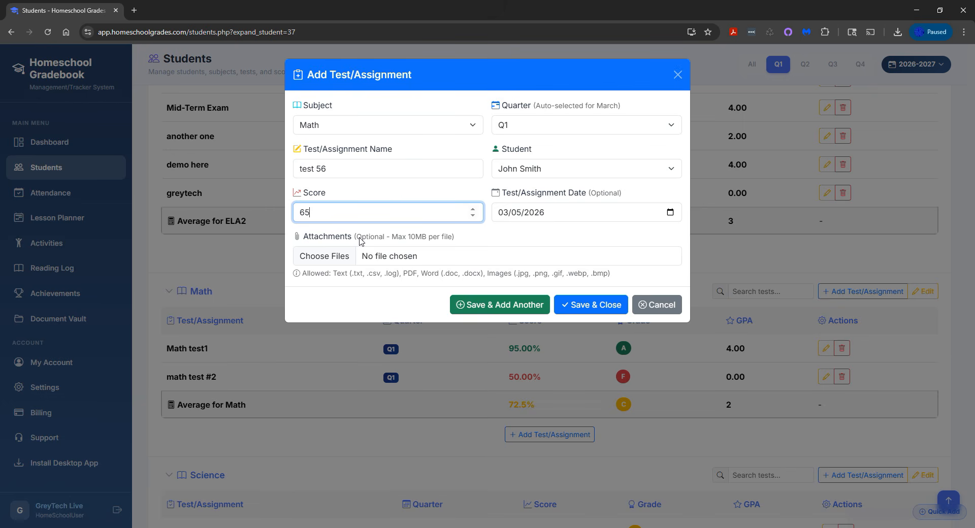
{"action": "left_click", "coordinate": [519, 311]}
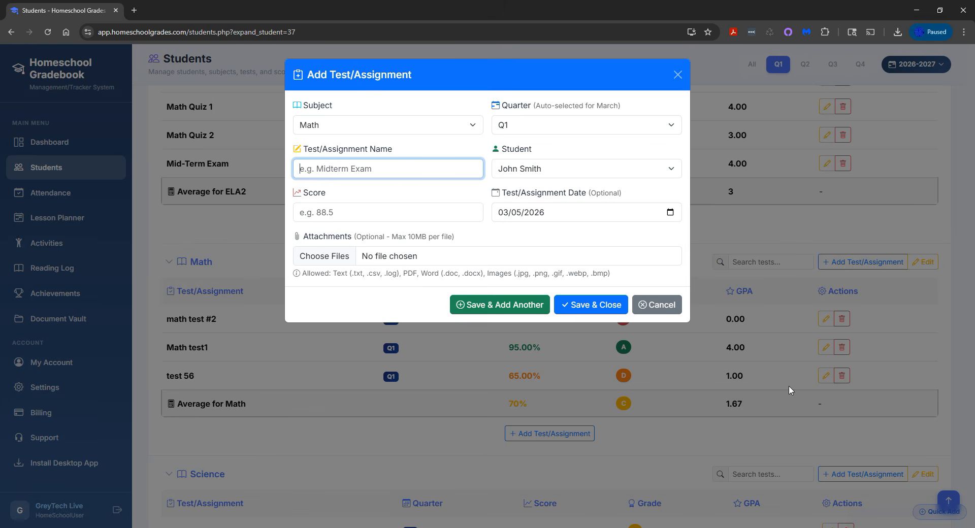
Add a second Quarter 1 Math test named "test57" with a score of 70, and dismiss a further blank test form.
{"action": "type", "text": "test57"}
{"action": "left_click", "coordinate": [370, 213]}
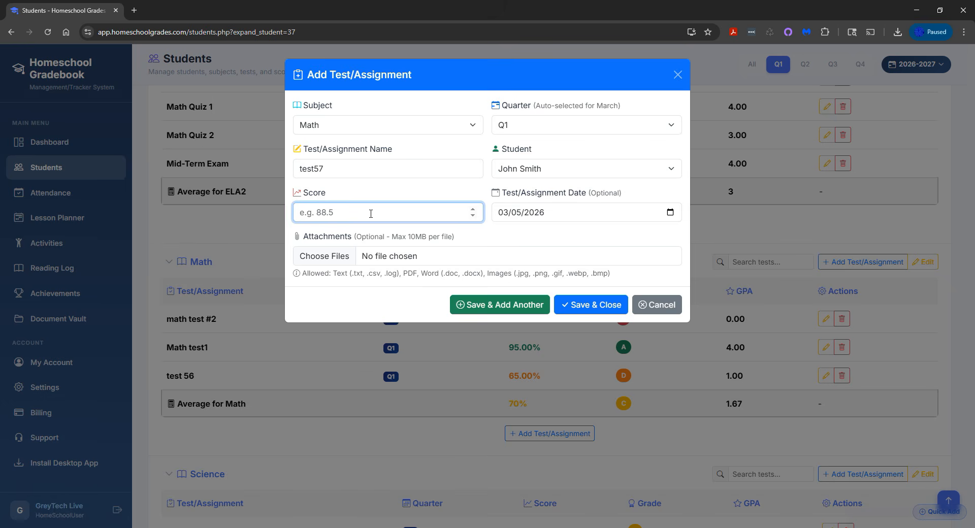
{"action": "type", "text": "70"}
{"action": "left_click", "coordinate": [578, 307]}
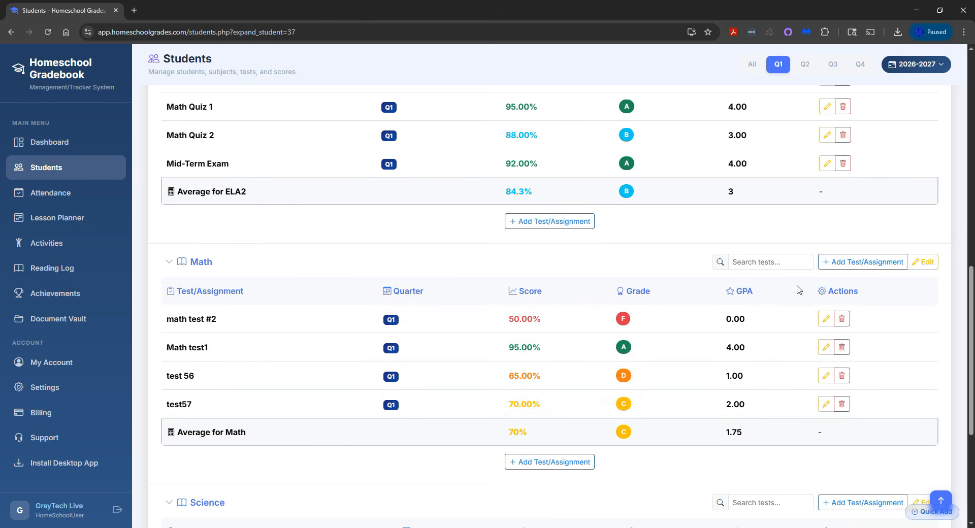
{"action": "left_click", "coordinate": [862, 261]}
{"action": "left_click", "coordinate": [655, 305]}
Set up a CSV data export for the 5th-grade student and Quarter 1, and cancel it without exporting.
{"action": "scroll", "coordinate": [609, 254], "scroll_direction": "up", "scroll_amount": 10}
{"action": "scroll", "coordinate": [567, 219], "scroll_direction": "up", "scroll_amount": 1}
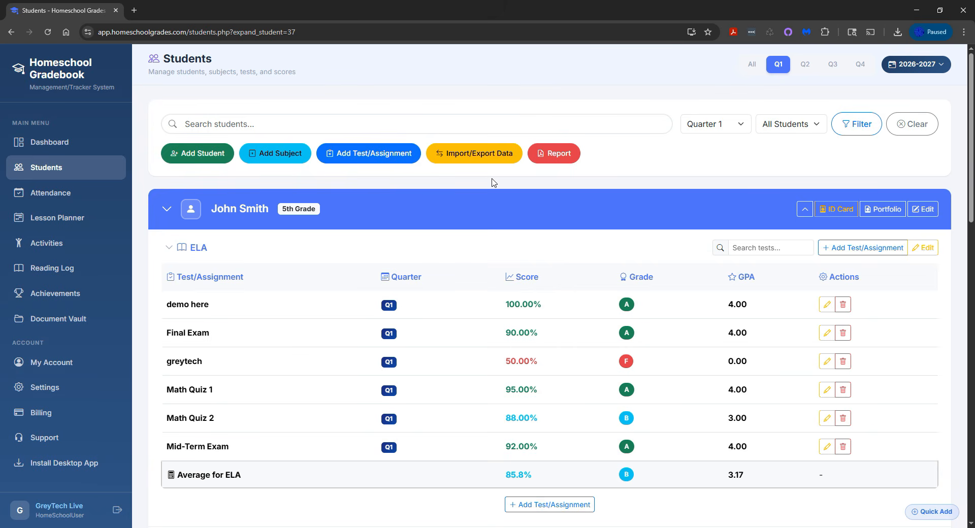
{"action": "left_click", "coordinate": [491, 159]}
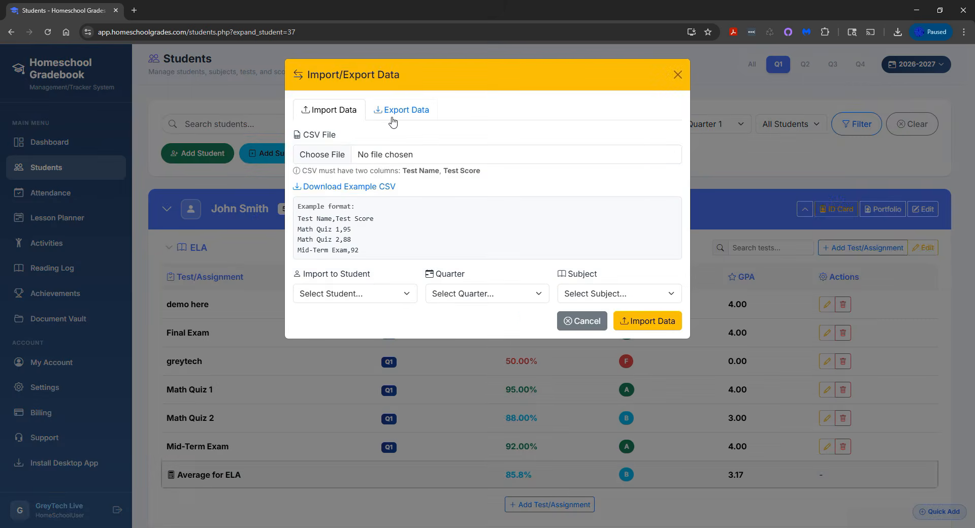
{"action": "left_click", "coordinate": [395, 118]}
{"action": "left_click", "coordinate": [388, 158]}
{"action": "left_click", "coordinate": [387, 183]}
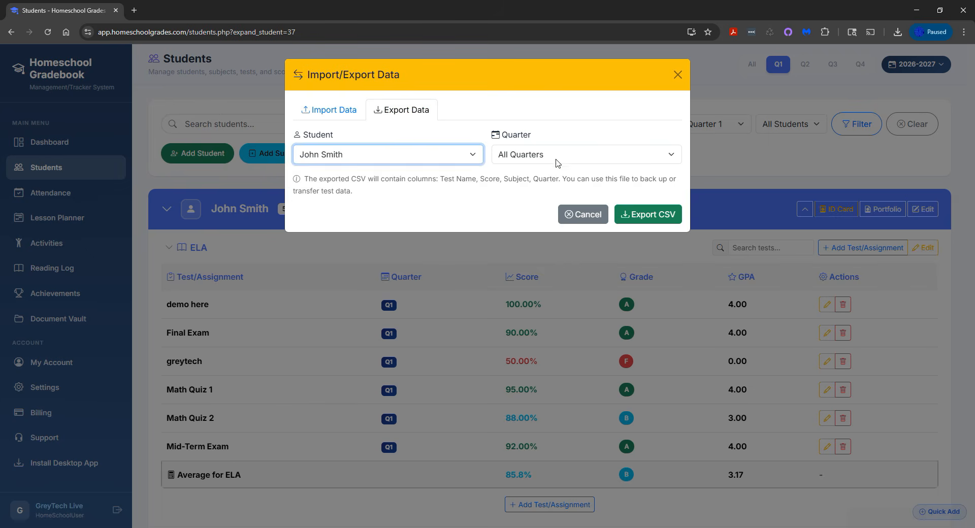
{"action": "left_click", "coordinate": [585, 153]}
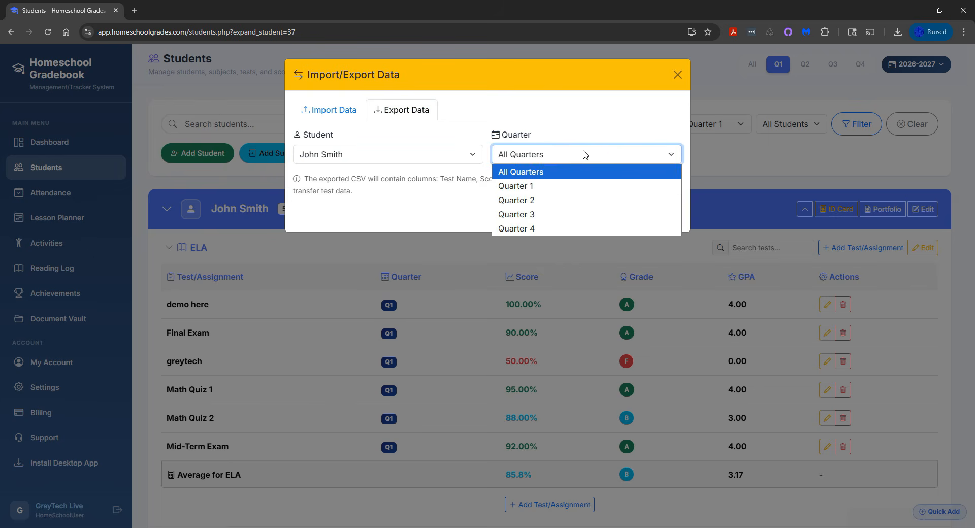
{"action": "left_click", "coordinate": [541, 187]}
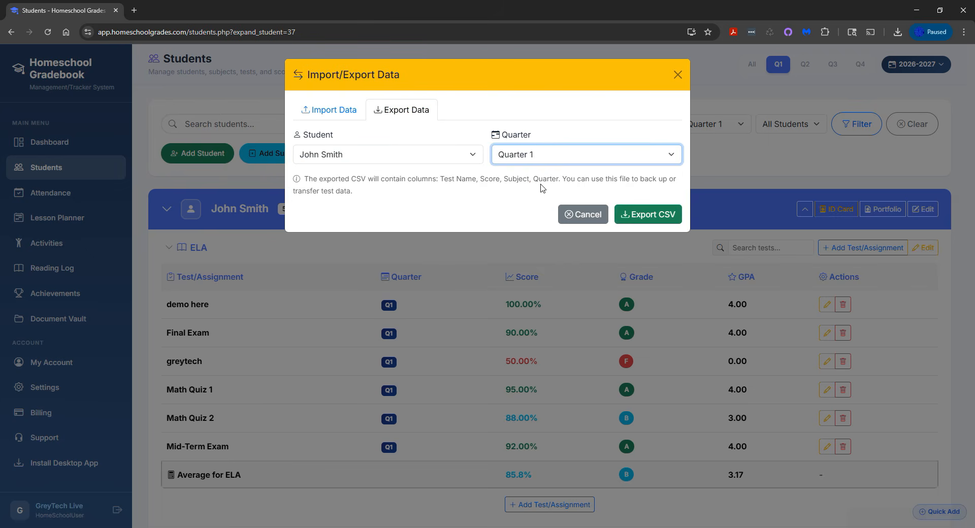
{"action": "left_click", "coordinate": [582, 216]}
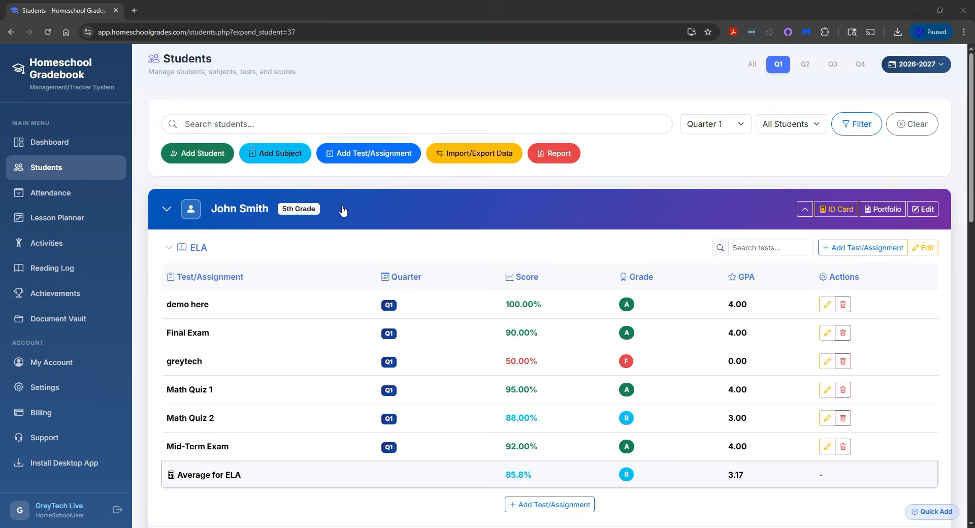
Look over the student's subject tables and open the Dashboard overview.
{"action": "scroll", "coordinate": [343, 211], "scroll_direction": "down", "scroll_amount": 1}
{"action": "scroll", "coordinate": [343, 211], "scroll_direction": "down", "scroll_amount": 4}
{"action": "scroll", "coordinate": [342, 209], "scroll_direction": "up", "scroll_amount": 5}
{"action": "left_click", "coordinate": [84, 154]}
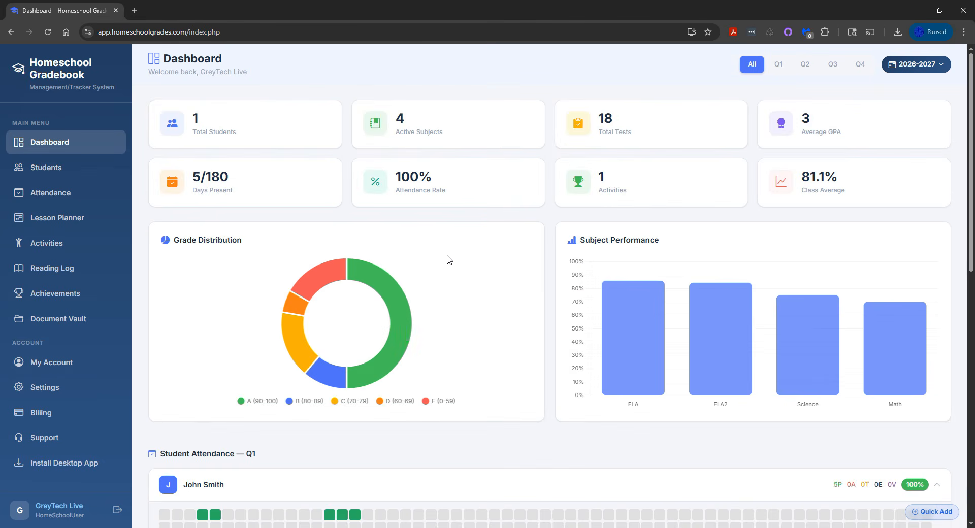